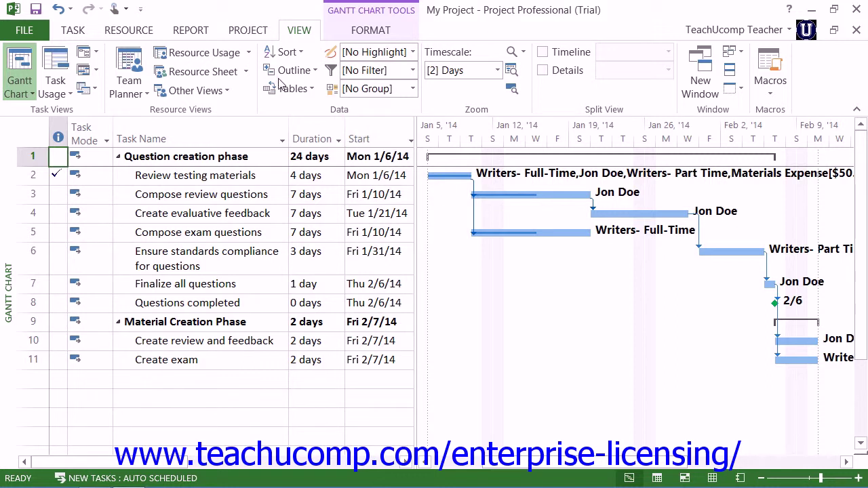
Switch to the Network Diagram view and magnify the Compose review questions and Create evaluative feedback task boxes.
click(91, 60)
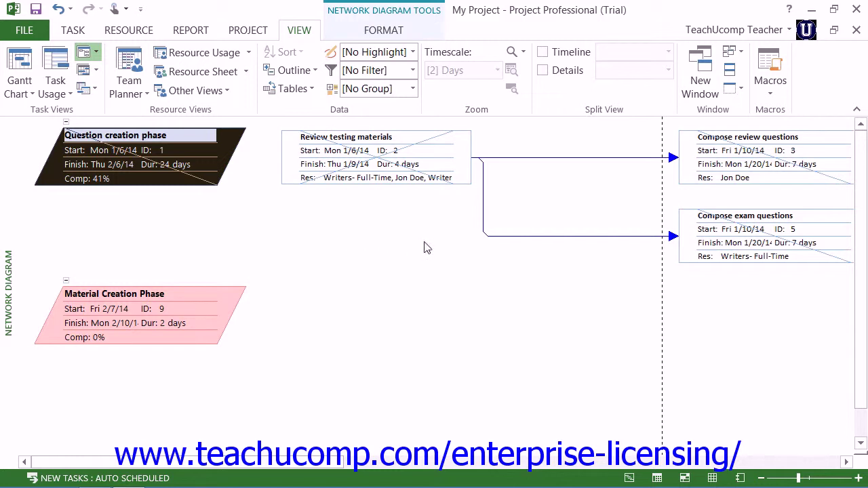
click(846, 462)
click(847, 462)
click(847, 462)
click(846, 462)
click(847, 463)
click(847, 463)
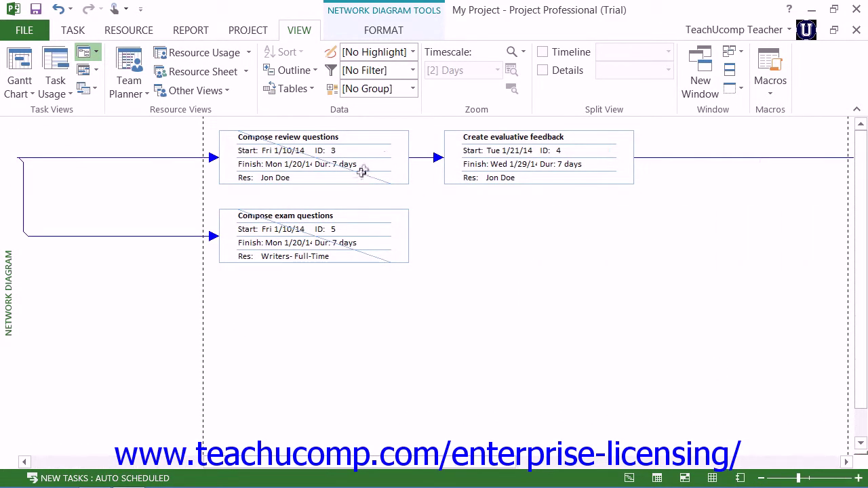
mouse_move(362, 171)
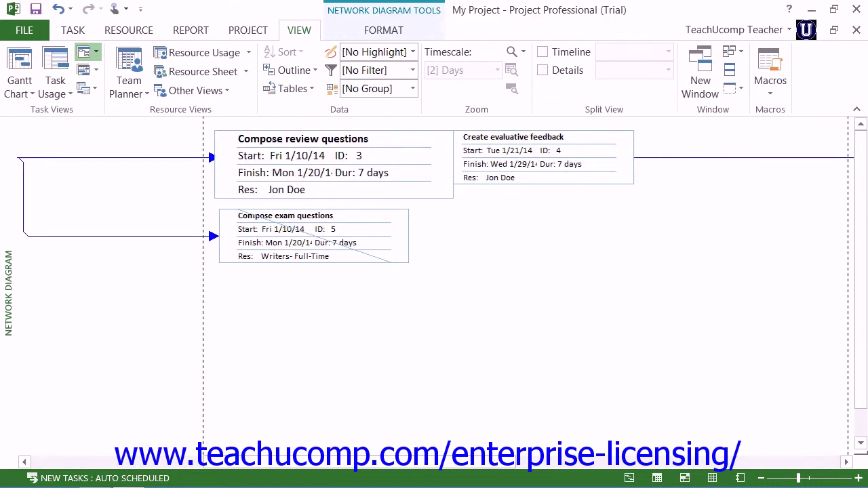
mouse_move(475, 159)
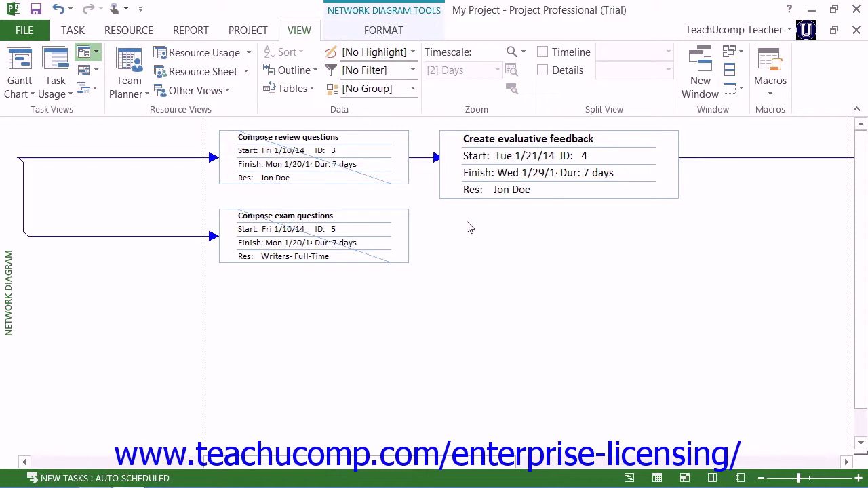
Select the start, finish and duration fields in the Create evaluative feedback box, and view its Task Information without changing anything.
click(382, 30)
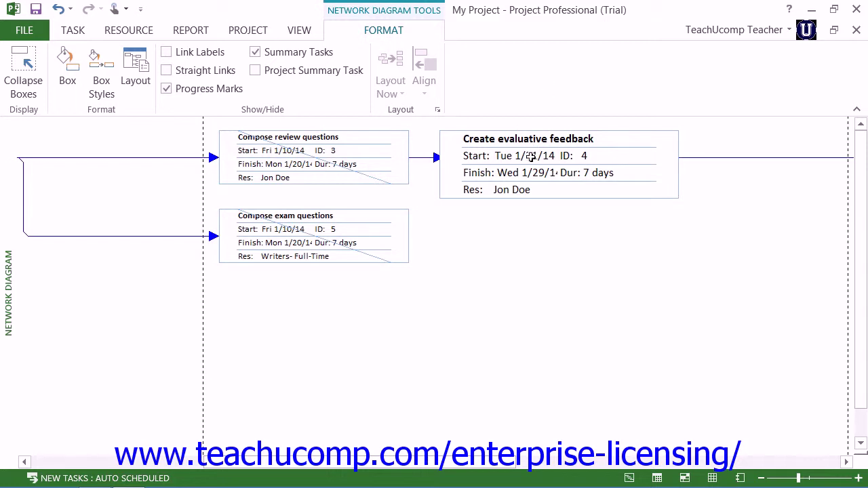
click(531, 157)
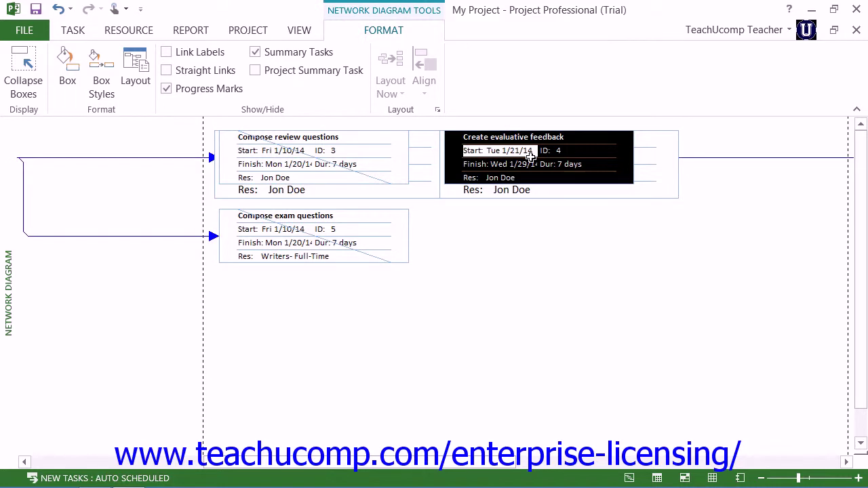
click(531, 165)
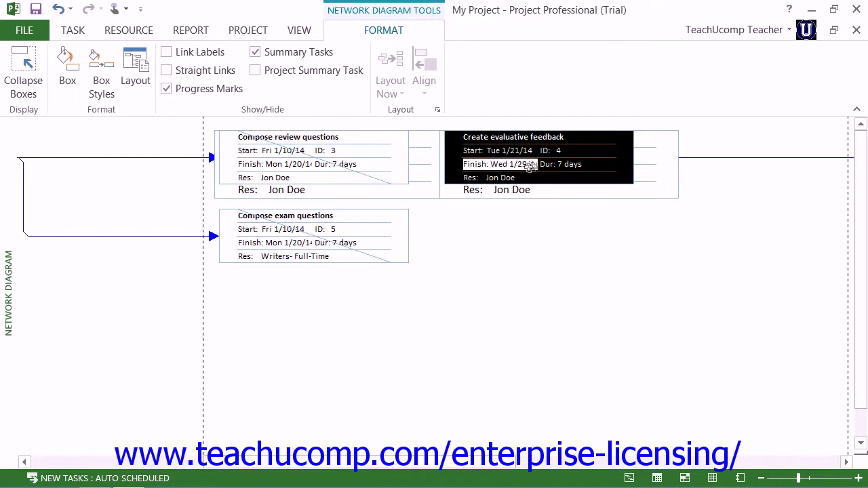
click(557, 166)
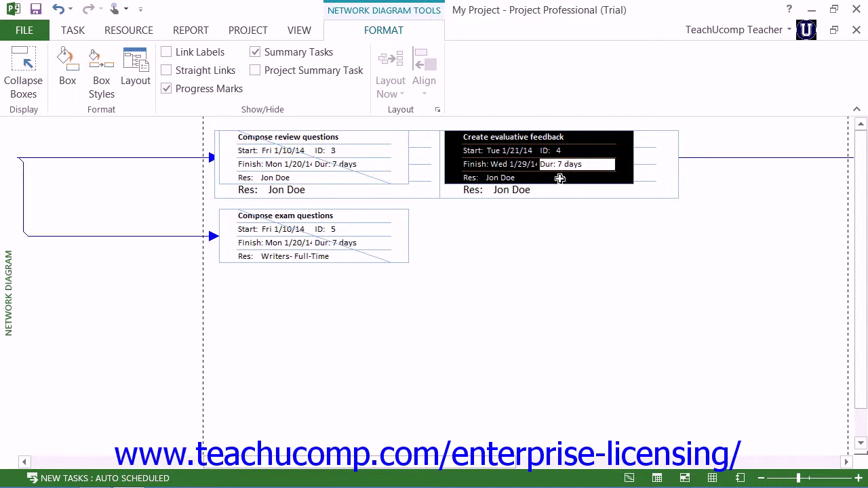
double_click(574, 178)
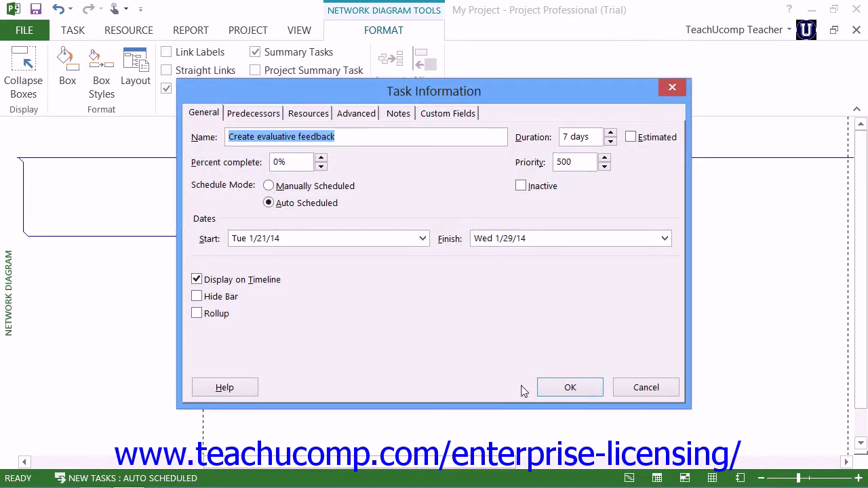
click(625, 387)
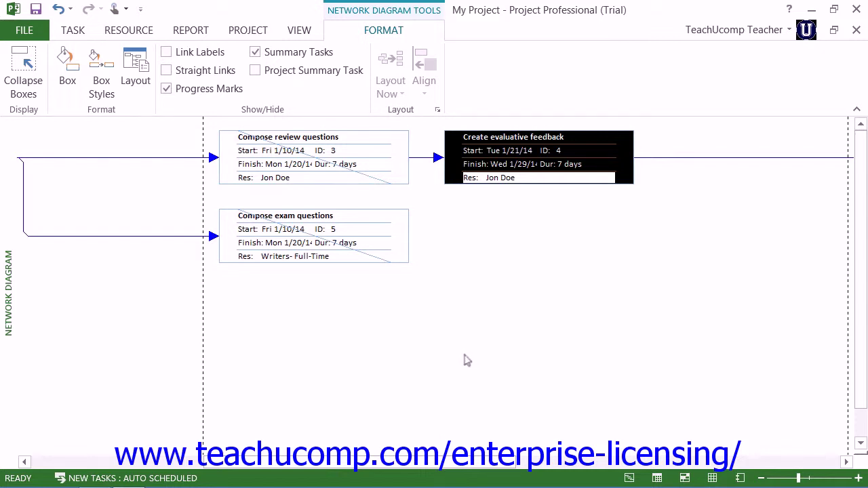
Try adding a blank unlinked task box and a successor task linked to Compose exam questions, undoing each addition.
click(201, 380)
drag(411, 326, 531, 400)
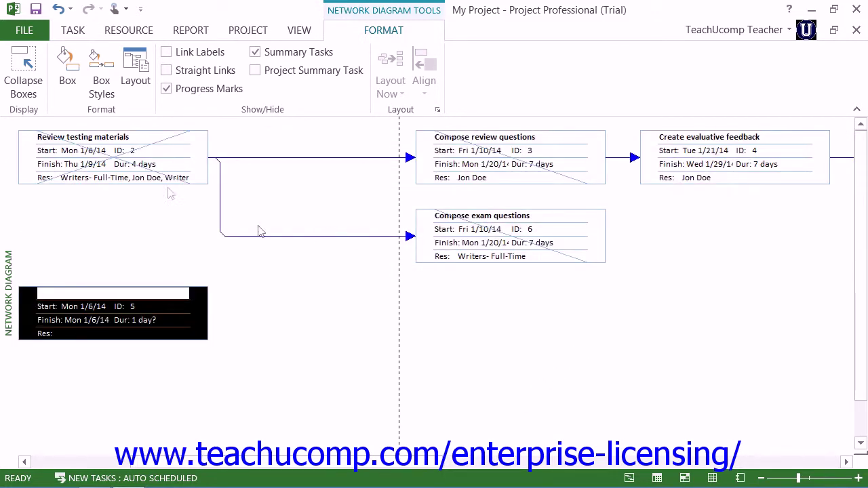
click(60, 9)
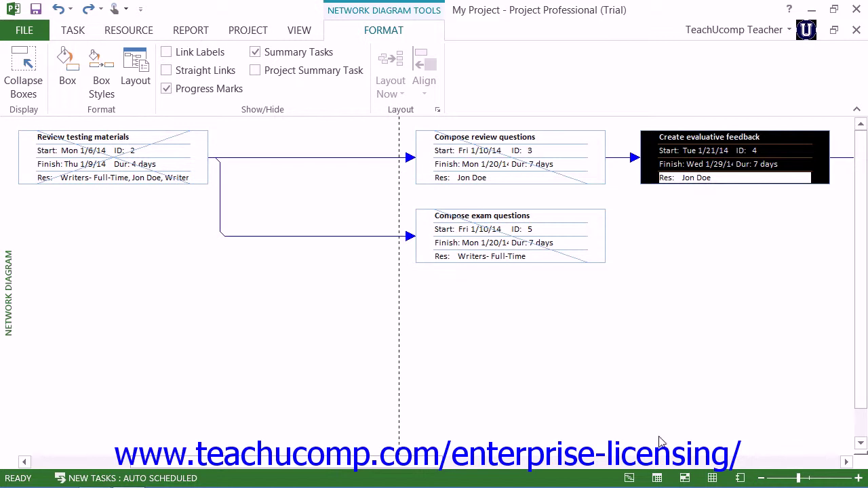
drag(573, 243, 646, 372)
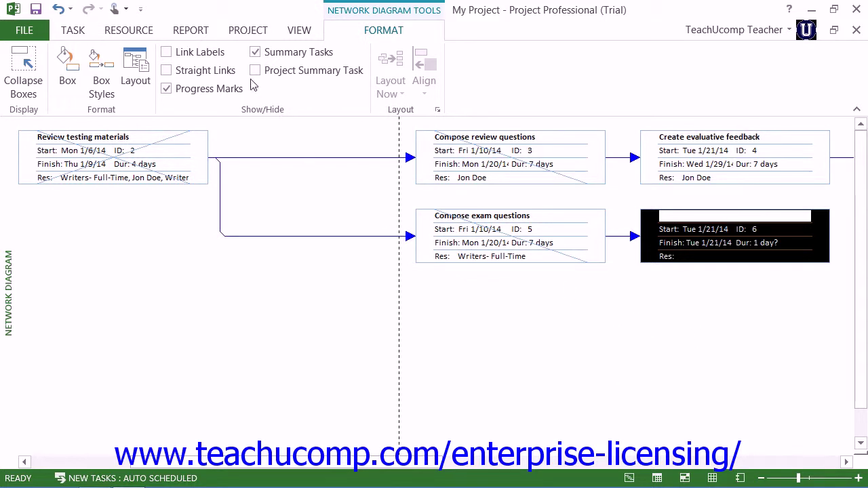
click(58, 9)
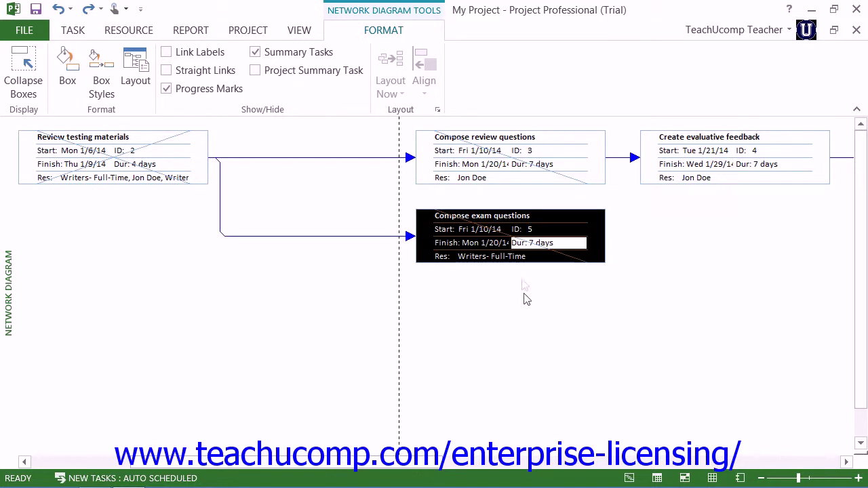
Magnify the Compose review questions and Compose exam questions boxes, and select the Create evaluative feedback box.
mouse_move(464, 146)
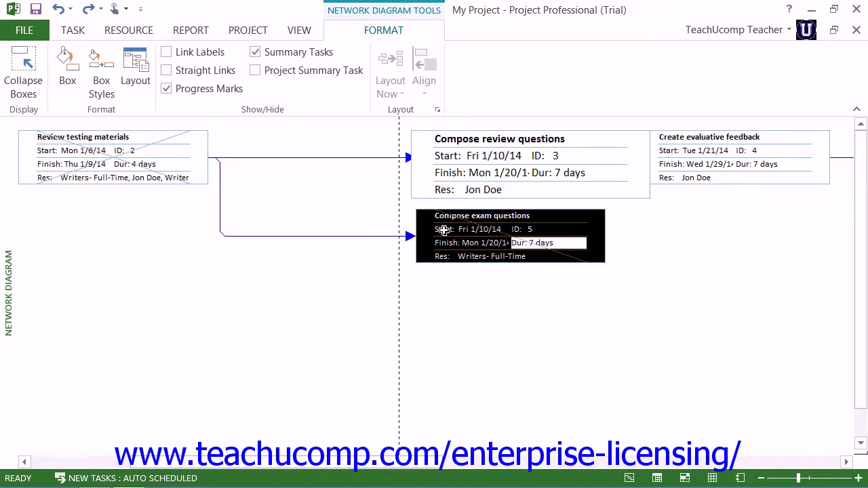
mouse_move(444, 231)
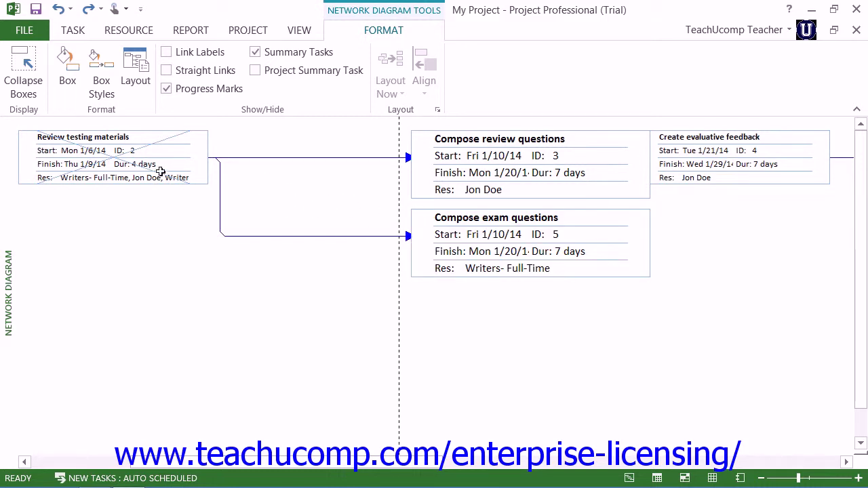
click(160, 172)
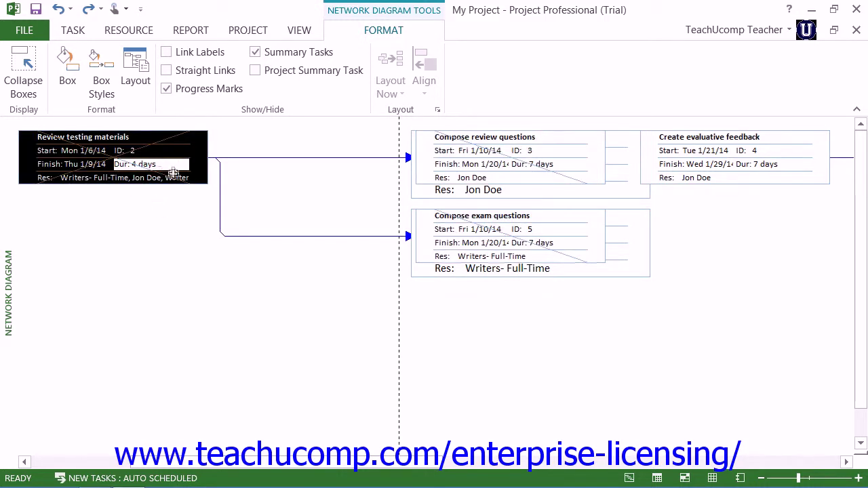
click(732, 173)
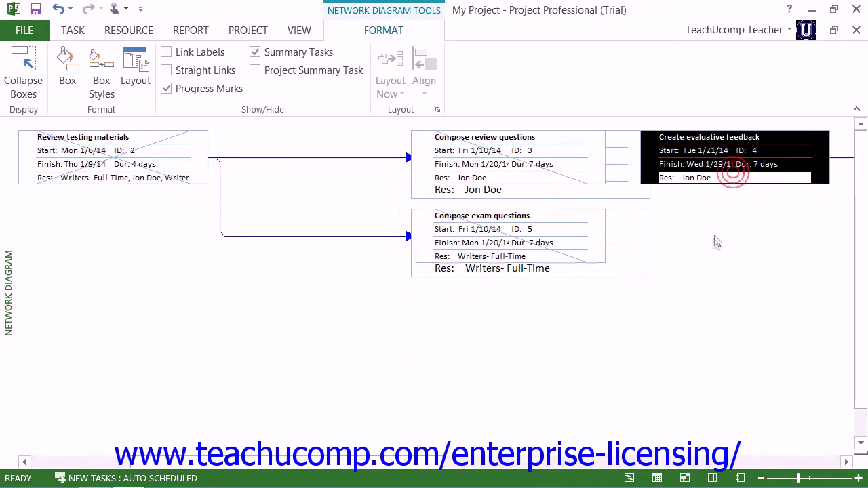
click(697, 290)
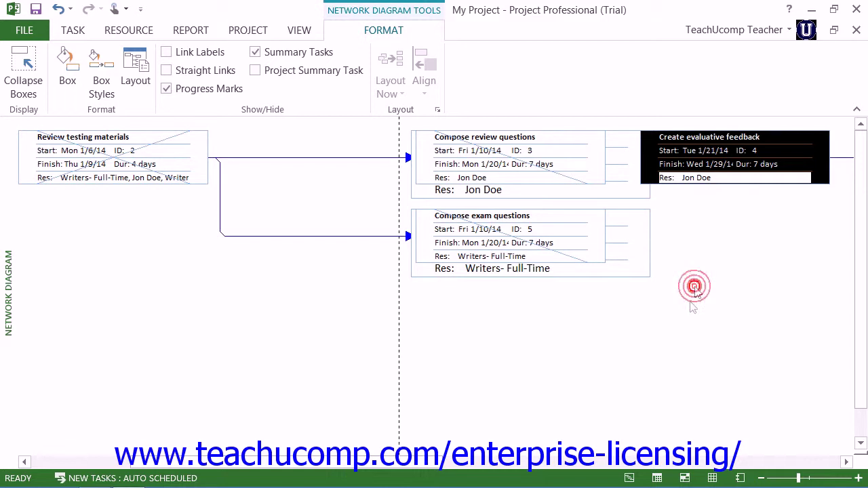
Collapse all the task boxes in the diagram and expand them again.
click(22, 72)
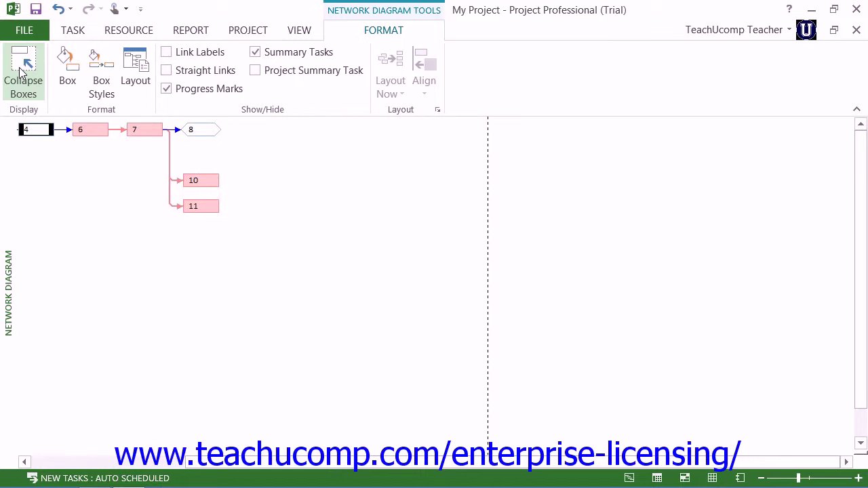
click(22, 72)
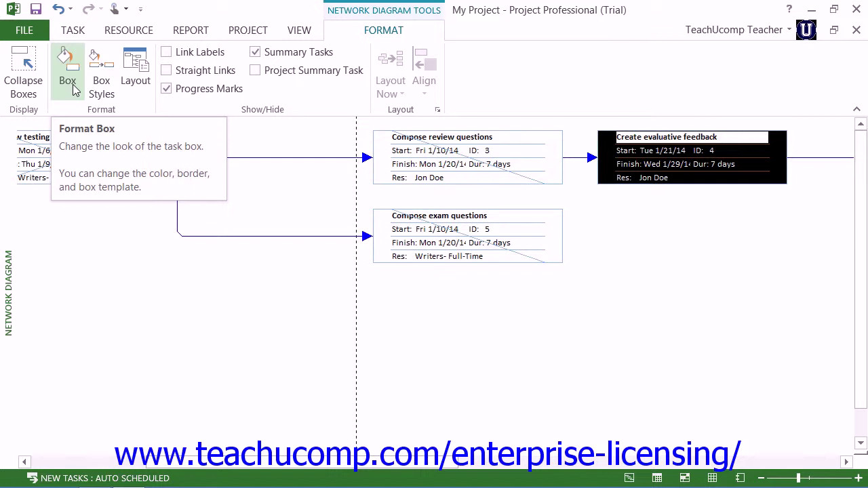
Format the Create evaluative feedback box with the Cost data template and show its vertical gridlines.
click(75, 90)
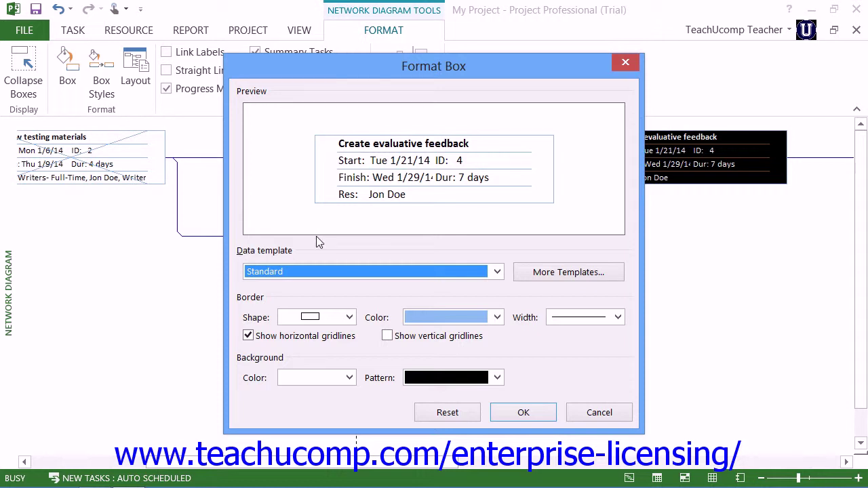
click(499, 275)
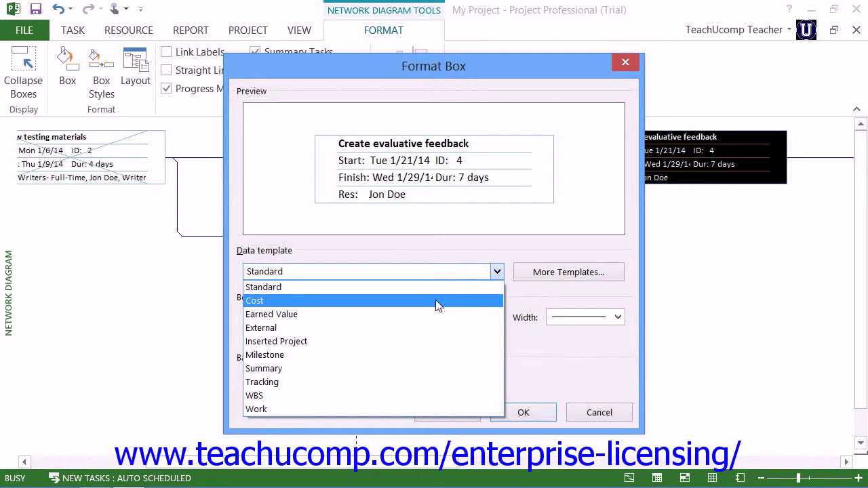
click(437, 302)
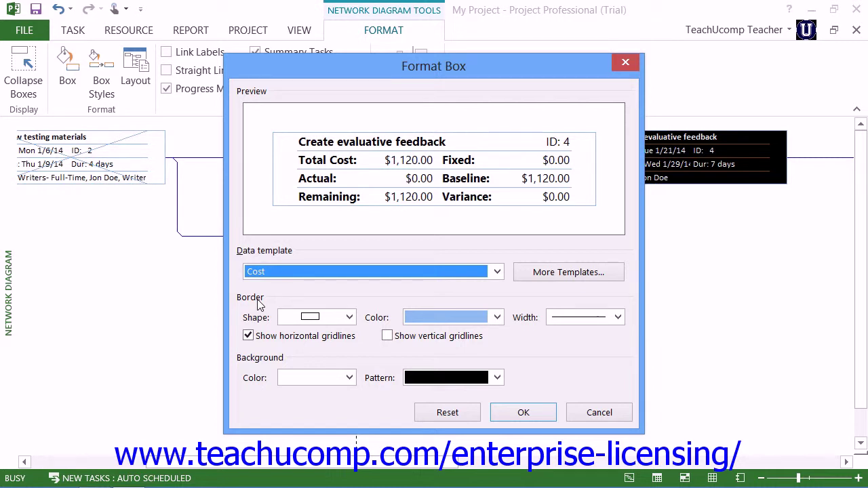
click(436, 341)
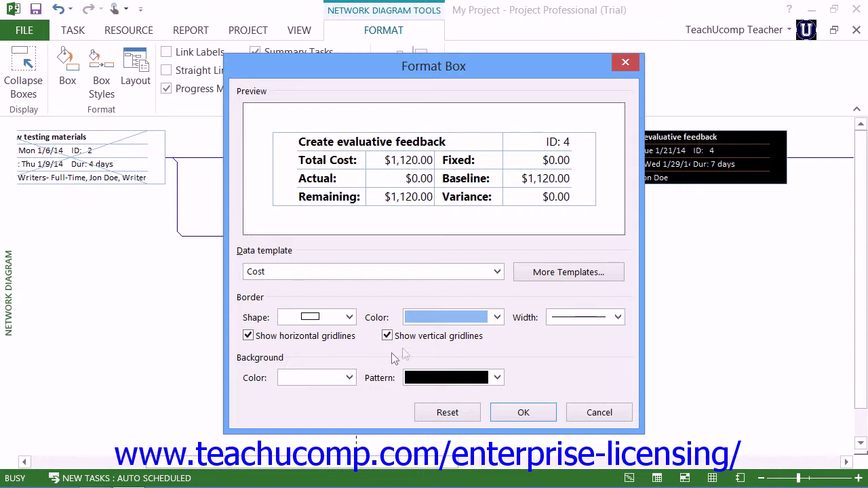
click(517, 412)
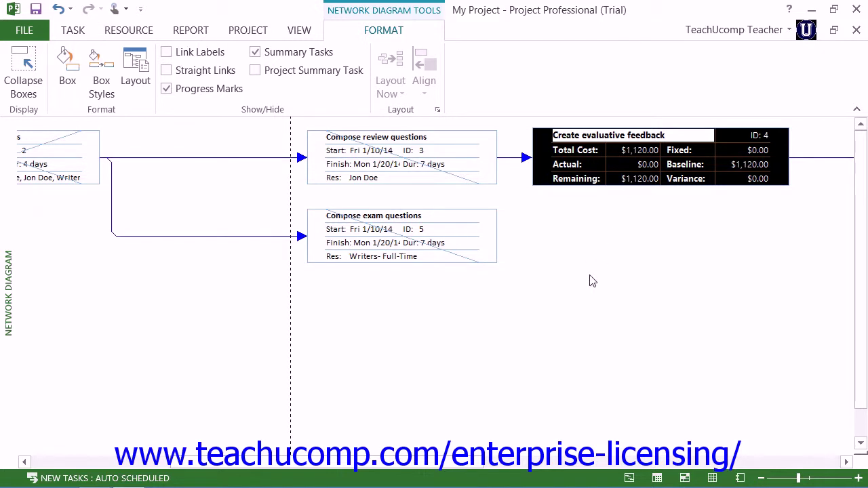
Open the box styles settings and preview the Critical Milestone and Critical Summary styles.
click(113, 89)
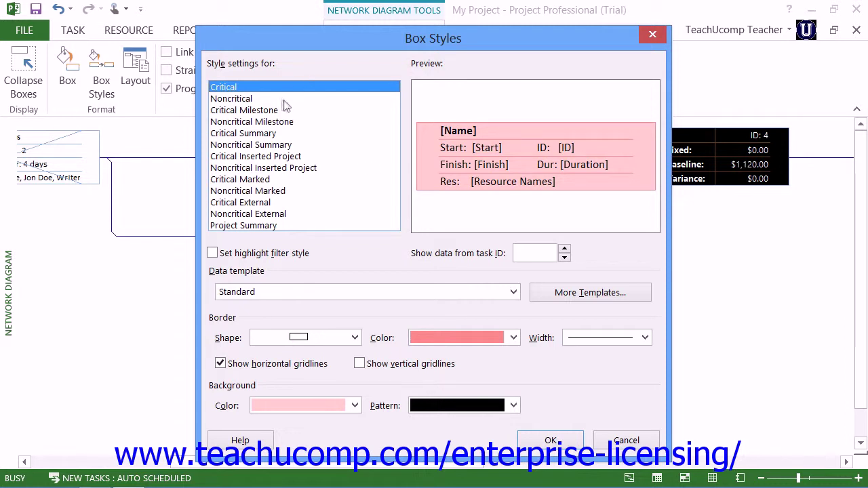
click(245, 111)
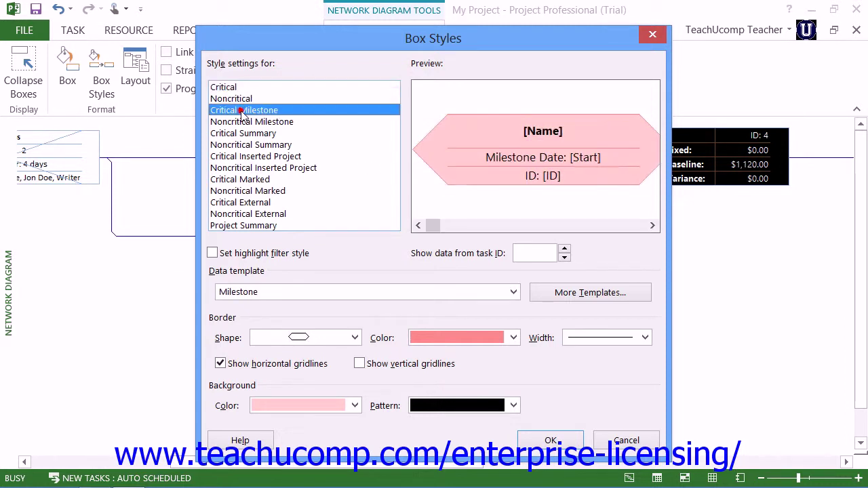
click(238, 134)
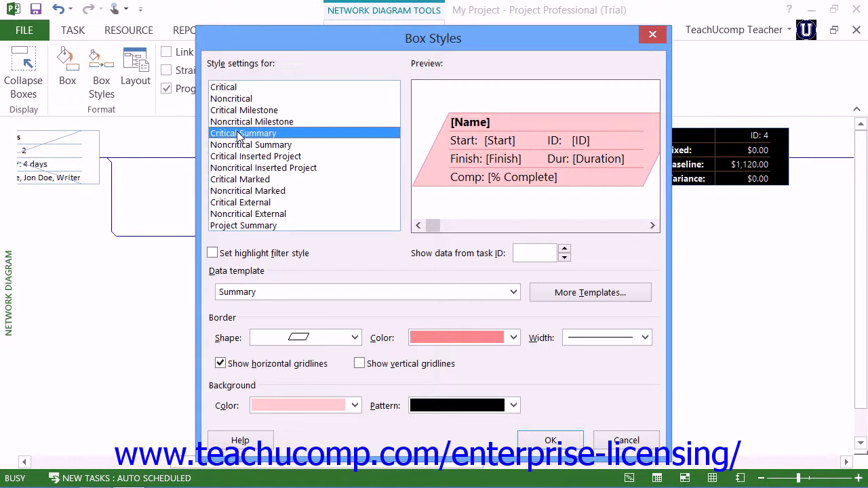
Preview the Critical Summary style with data from task IDs 0, 1 and 2, return to ID 0, and accept the box styles.
click(522, 255)
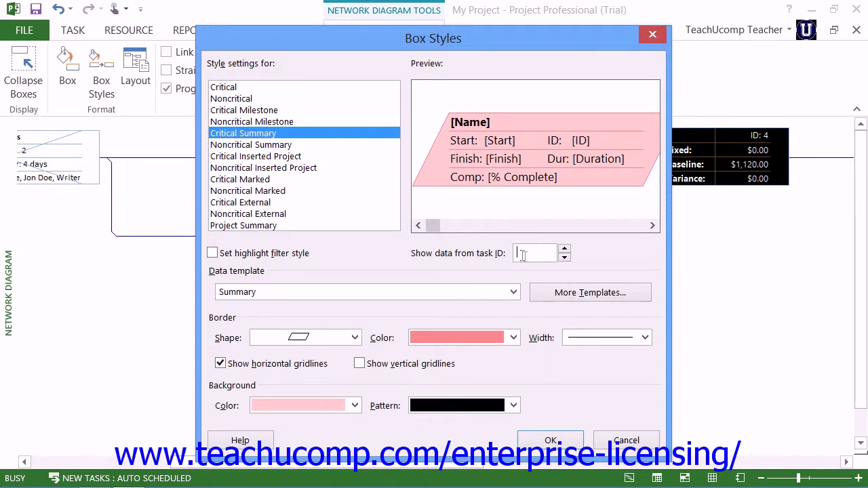
click(565, 251)
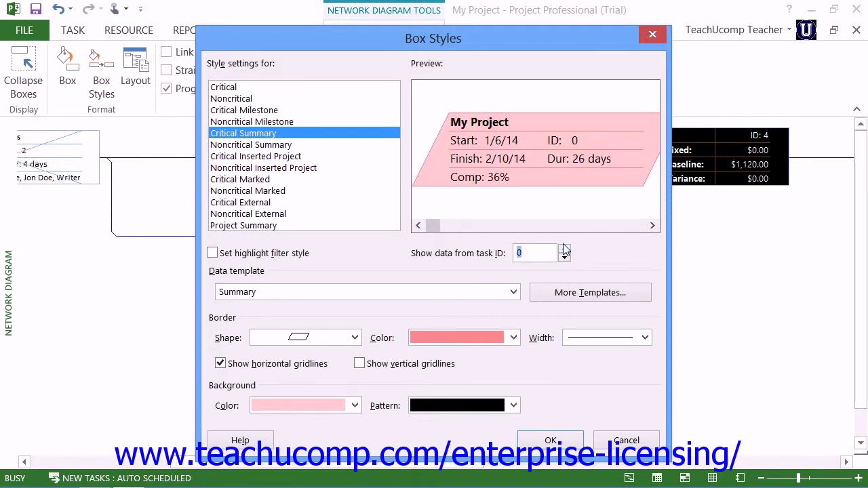
click(564, 250)
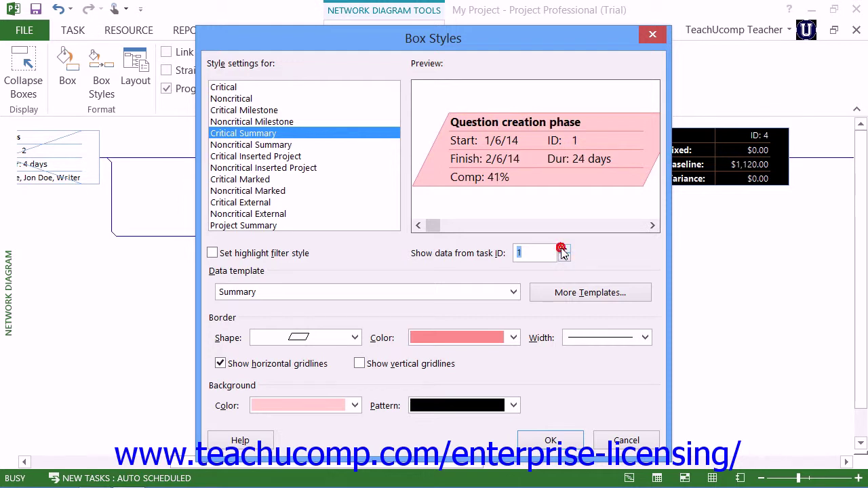
click(564, 249)
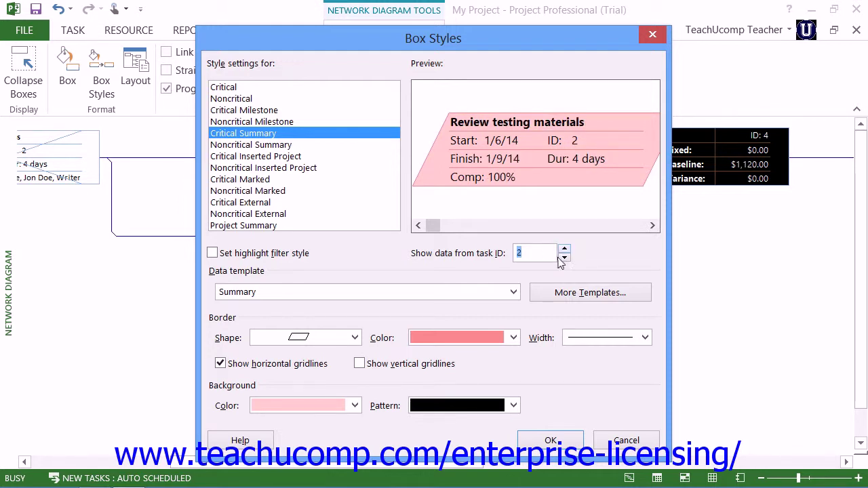
click(564, 257)
click(564, 257)
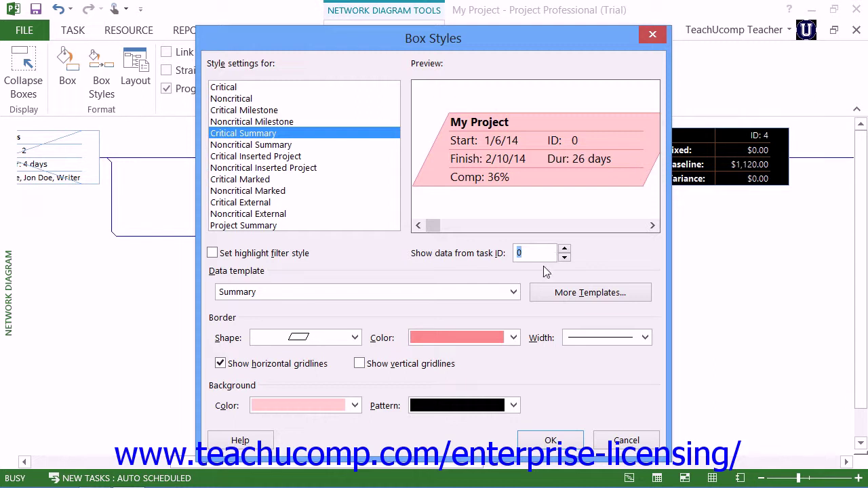
click(233, 270)
click(240, 392)
click(547, 442)
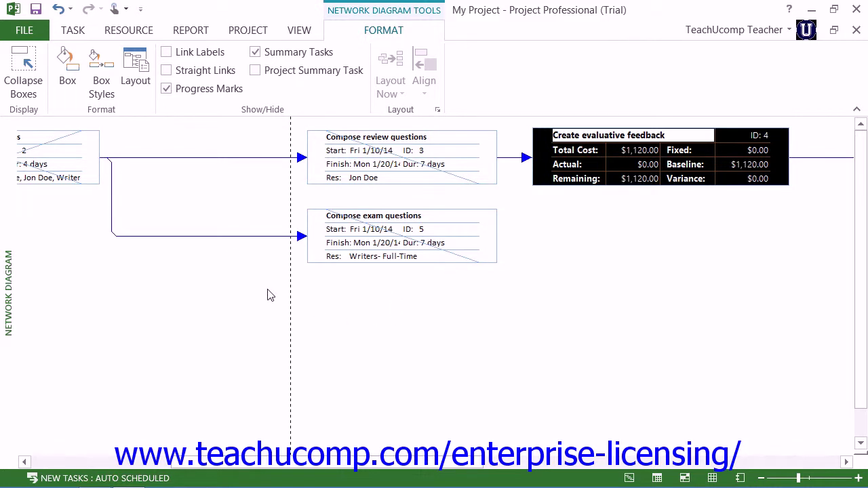
Examine the highlight filter style for critical tasks in the box styles settings and leave without saving.
click(101, 87)
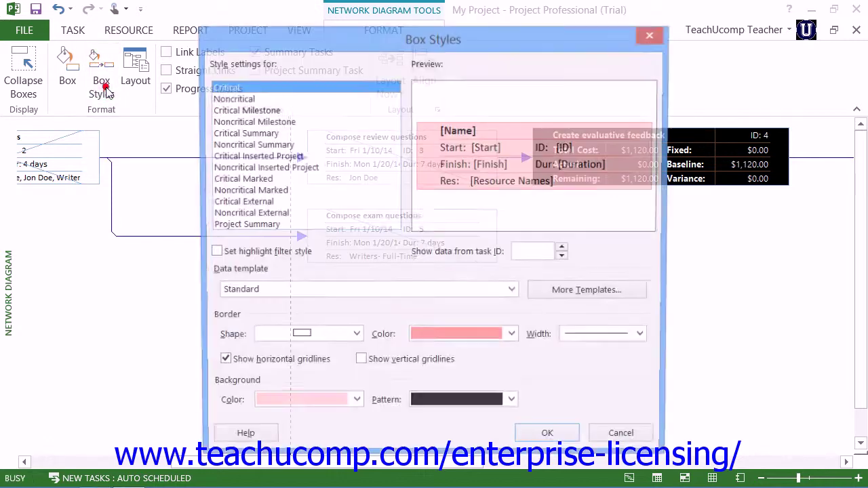
click(246, 256)
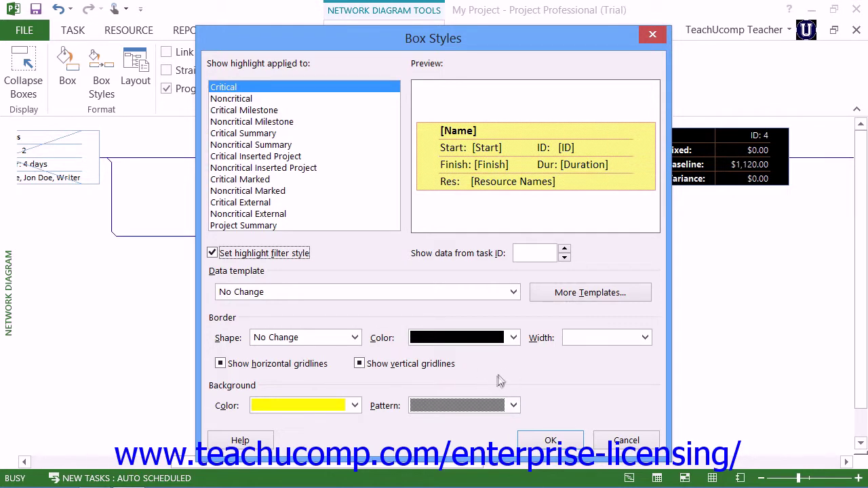
click(613, 446)
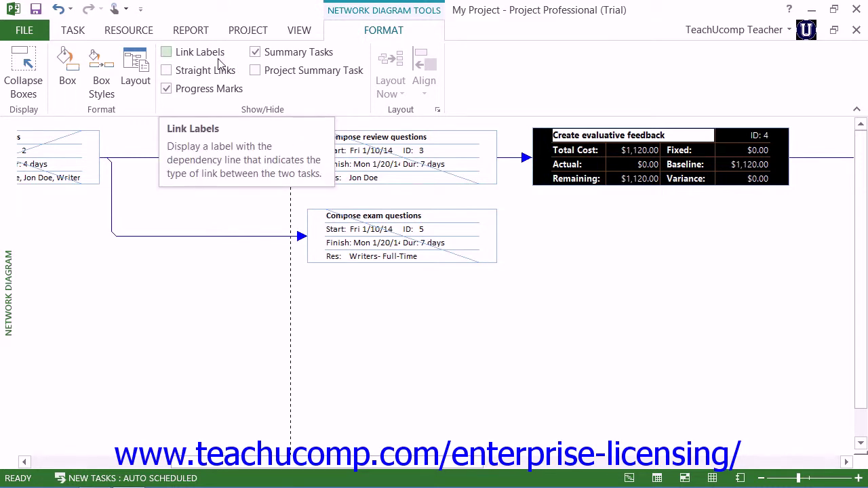
Look through the built-in highlight filters available for the diagram without applying one.
click(293, 34)
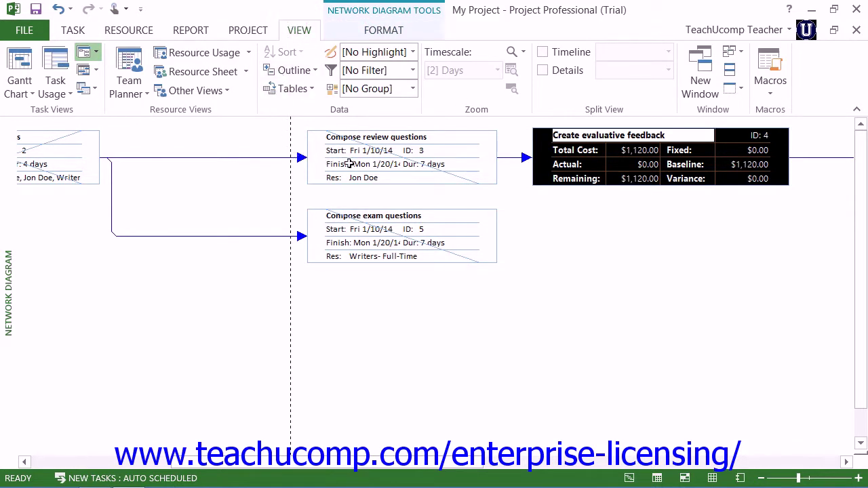
mouse_move(348, 163)
click(412, 51)
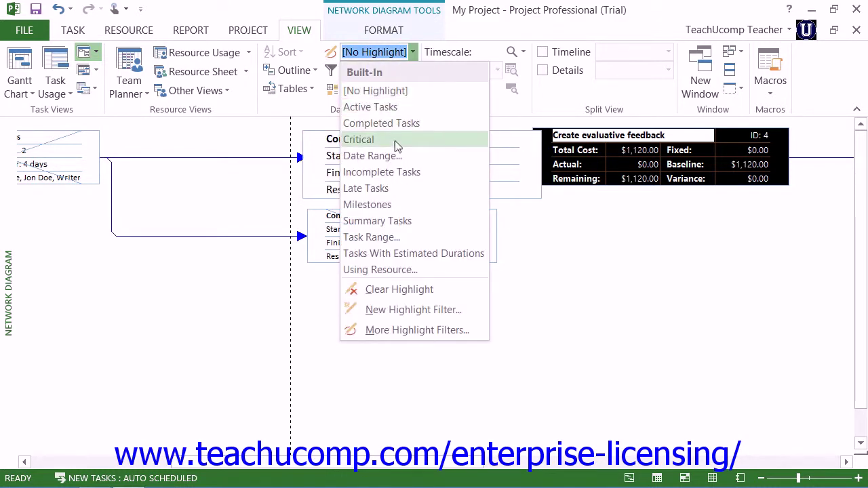
click(411, 52)
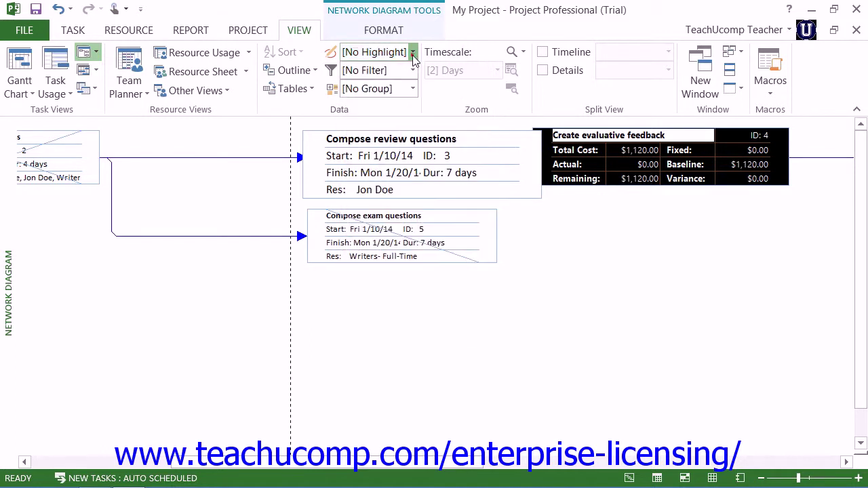
Set the network diagram's layout mode to allow manual box positioning.
click(378, 30)
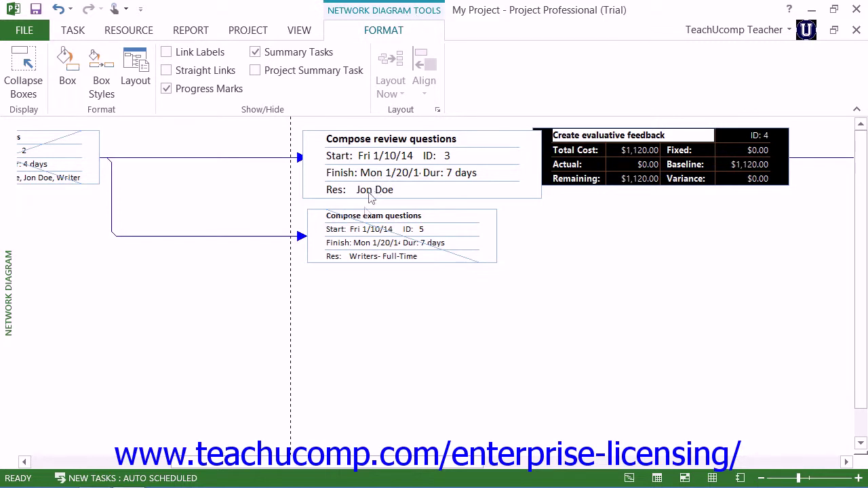
click(135, 75)
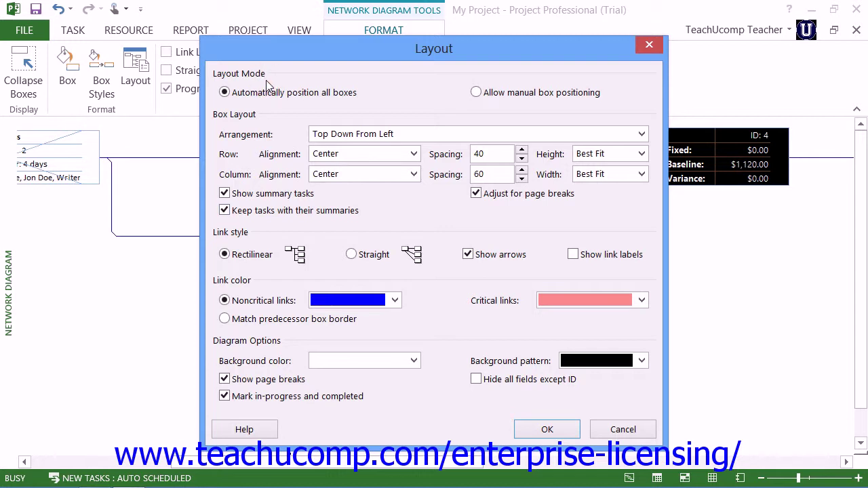
click(301, 94)
click(530, 93)
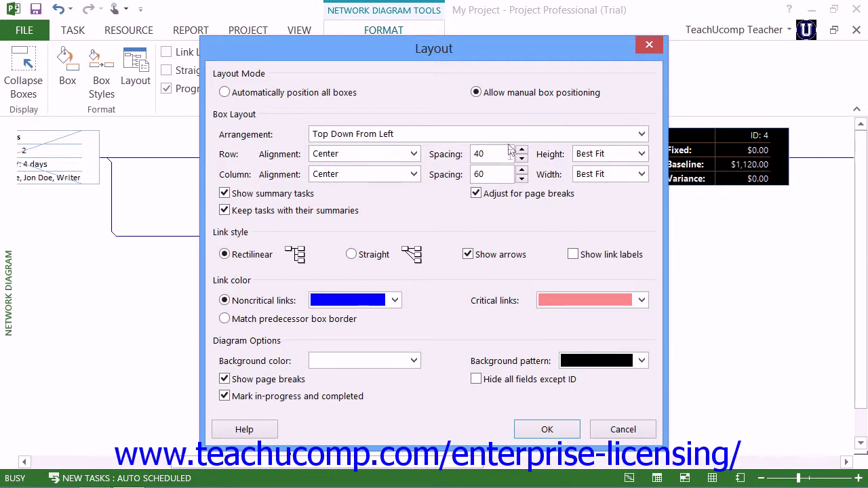
click(548, 429)
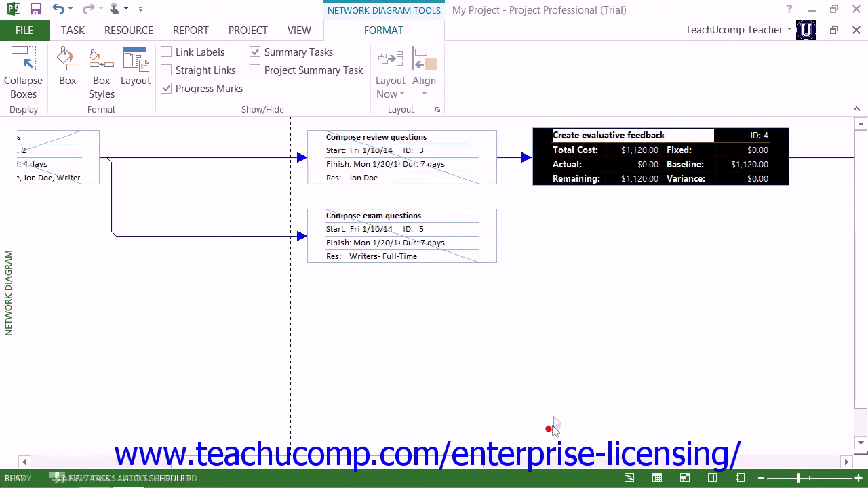
Move the Compose exam questions box farther down and left, mostly before the dashed page break.
mouse_move(323, 232)
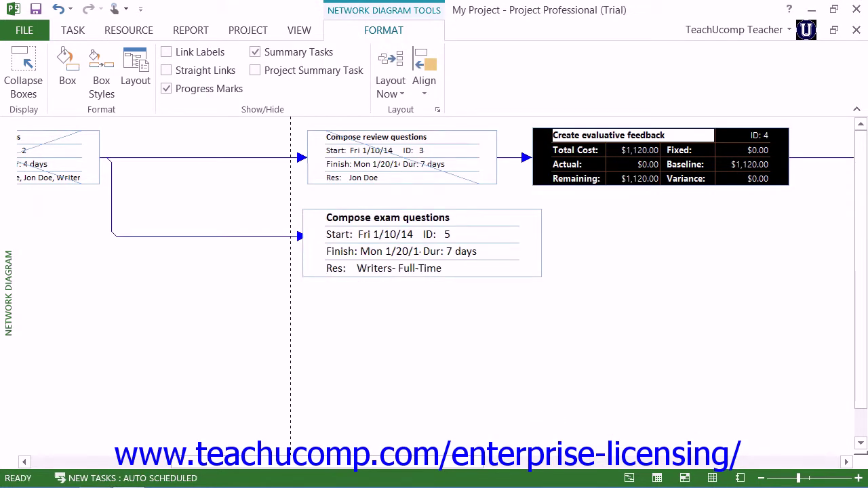
click(332, 234)
drag(241, 267, 116, 284)
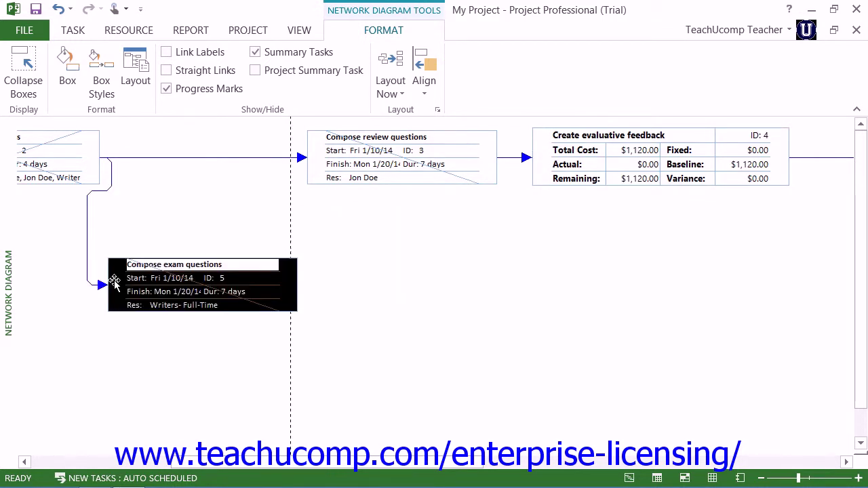
Move the Compose review questions box left so that it straddles the dashed page break.
click(579, 145)
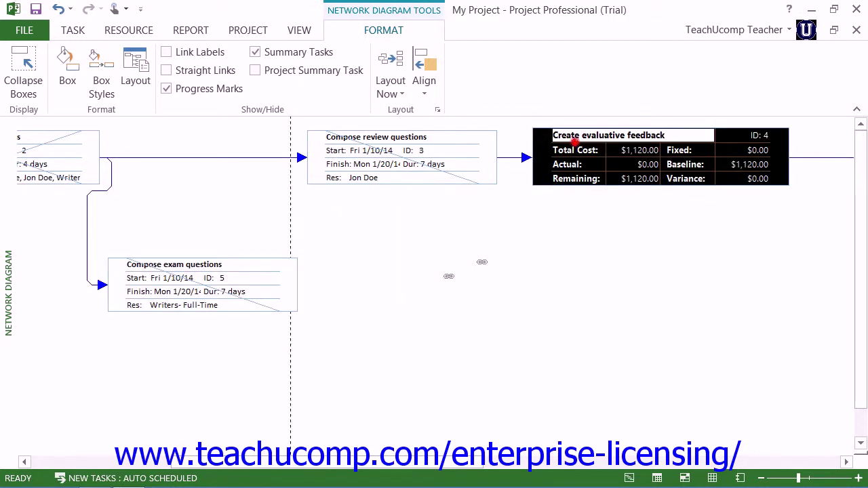
click(706, 149)
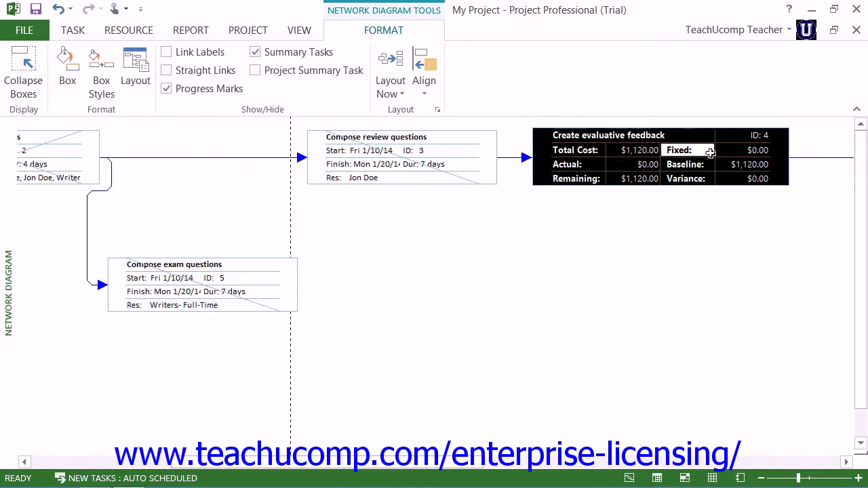
click(576, 136)
click(461, 151)
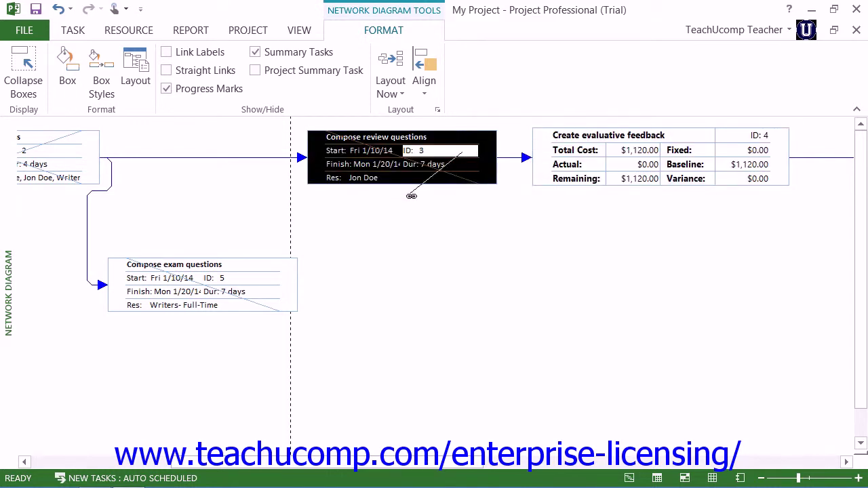
drag(308, 151, 195, 156)
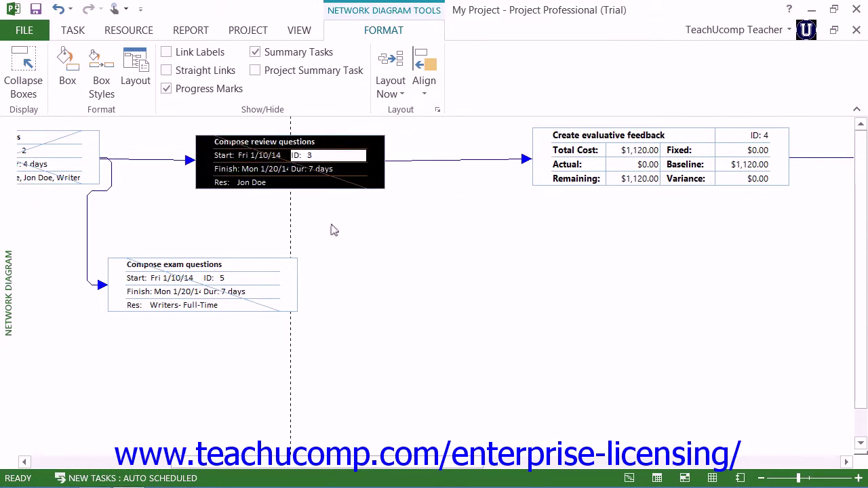
Set the diagram layout to automatically position all boxes, keeping the Top Down From Left arrangement.
click(130, 68)
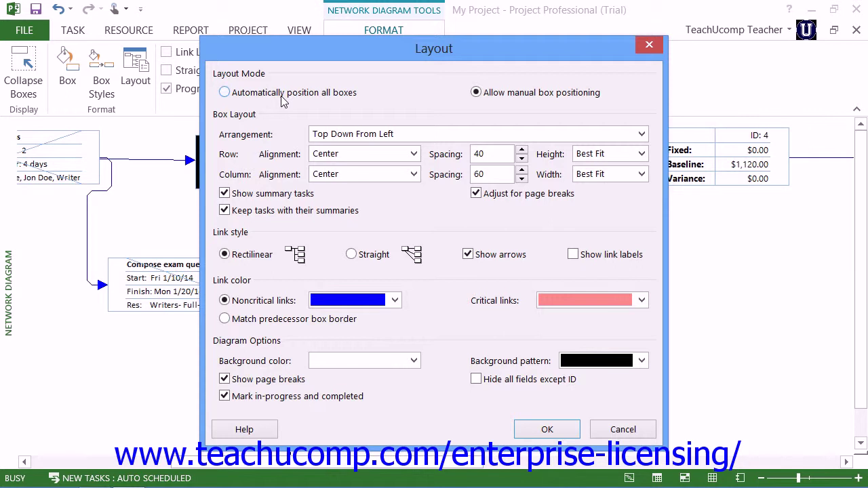
click(281, 92)
click(640, 134)
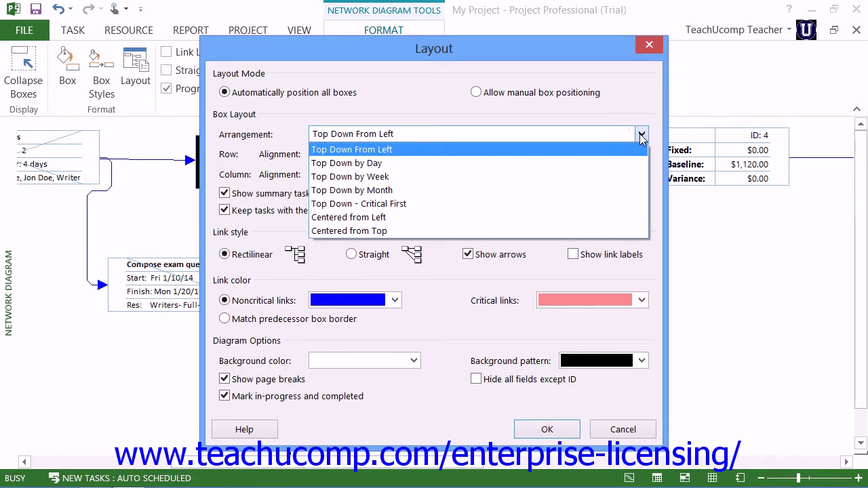
click(282, 144)
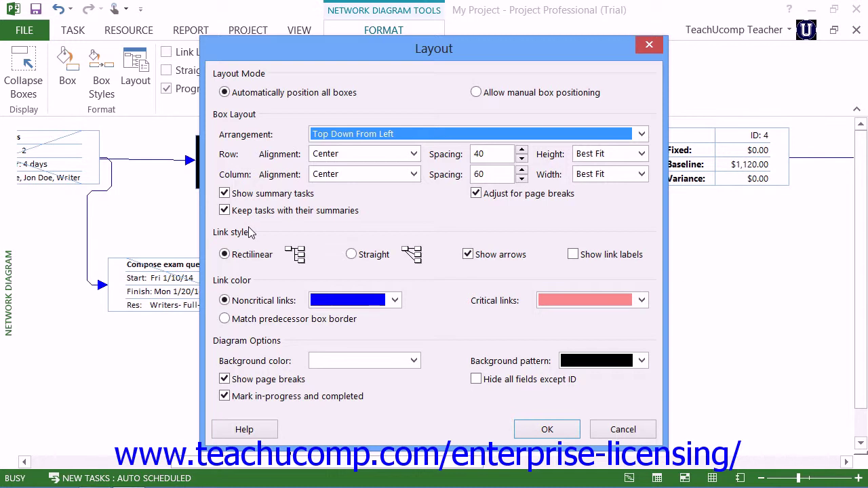
Set straight links with link labels, match link colors to the predecessor box border, and apply the layout.
click(263, 261)
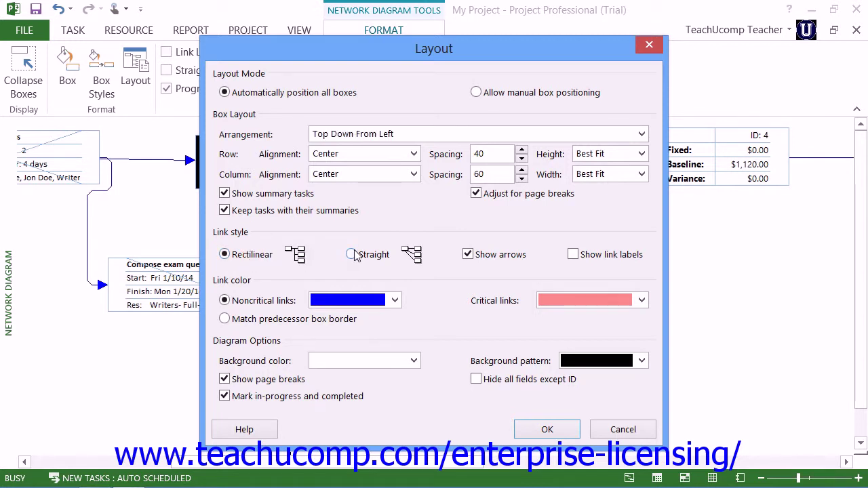
click(353, 255)
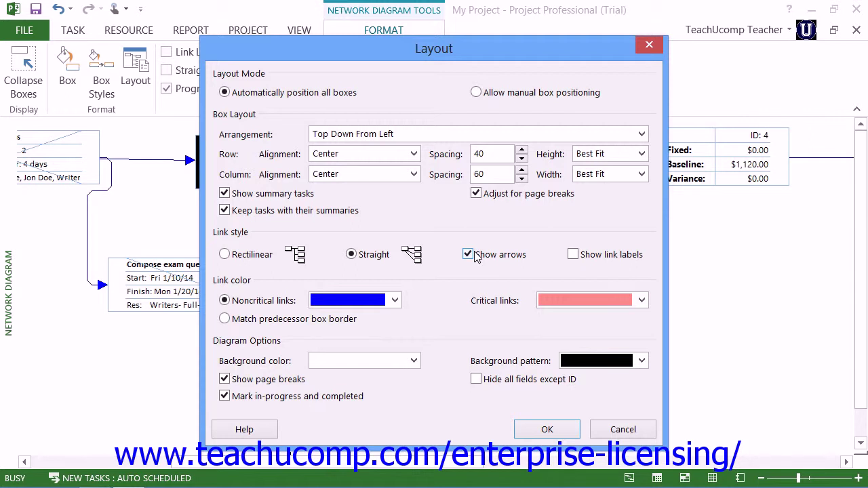
click(602, 256)
click(393, 301)
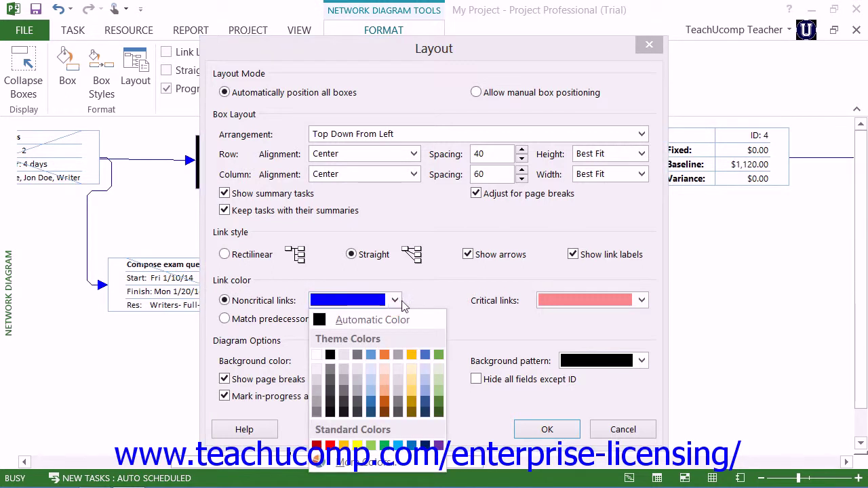
click(641, 302)
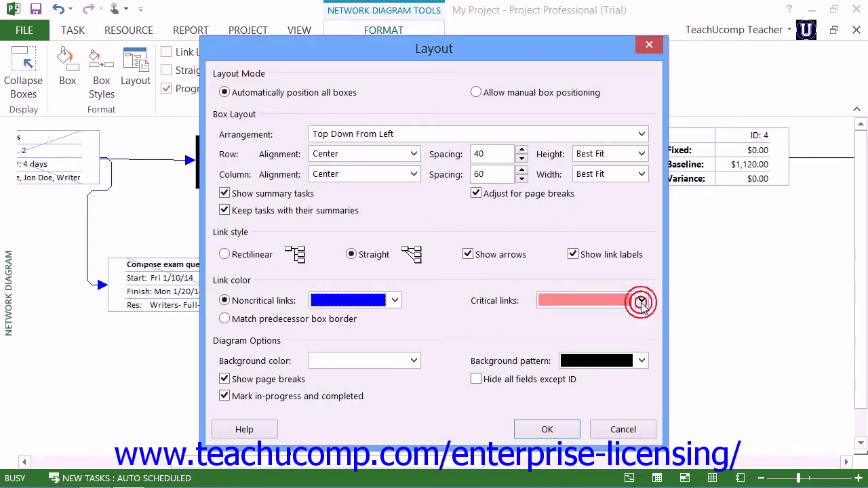
click(286, 321)
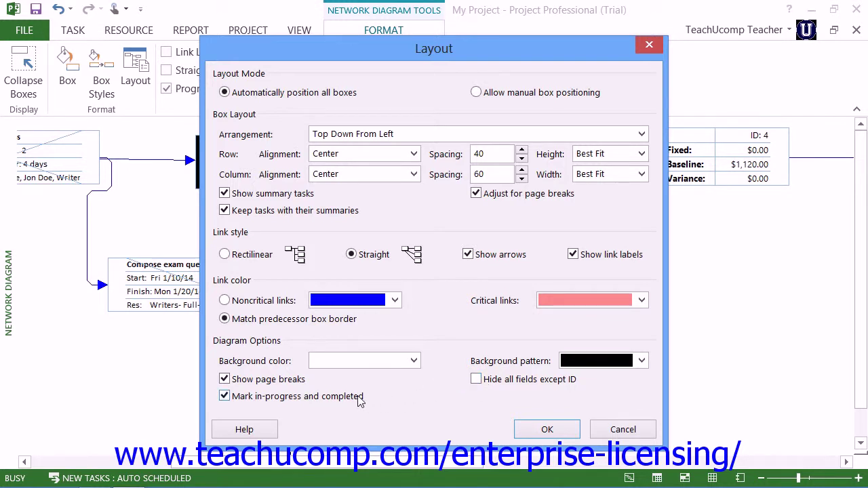
click(547, 430)
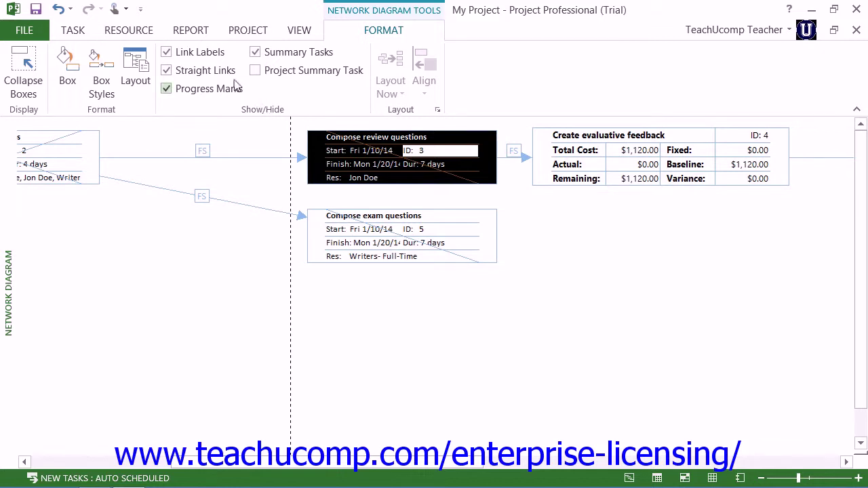
Hide the progress marks on the task boxes and show them again.
click(236, 87)
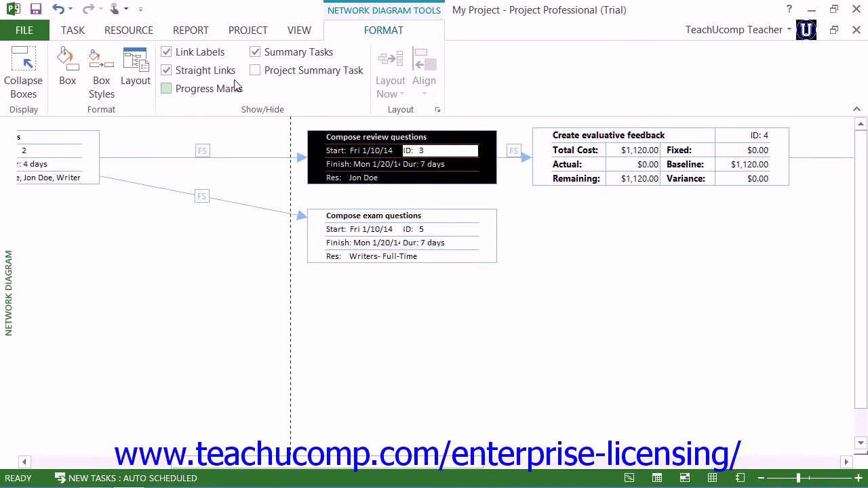
click(236, 87)
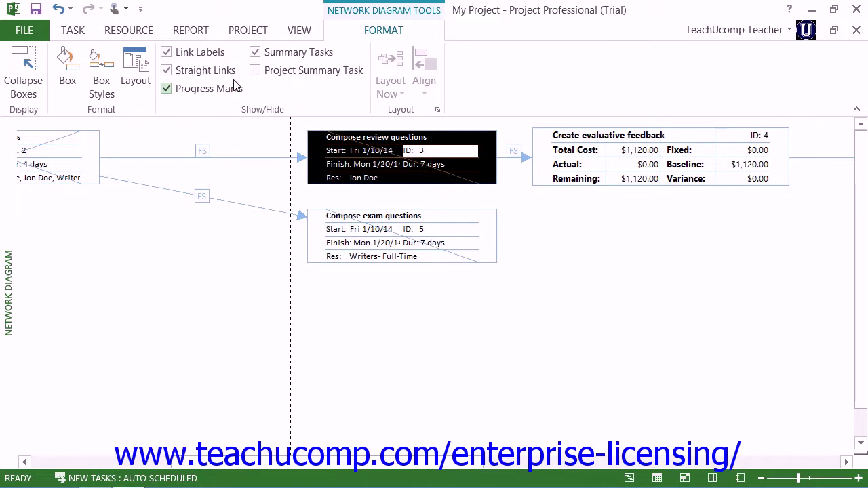
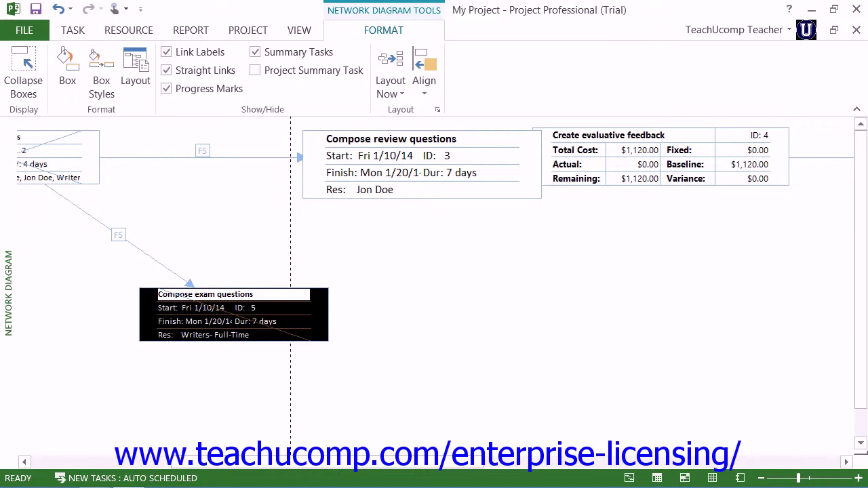
Review the Layout Now options, then select the exam questions, review questions and evaluative feedback boxes and apply Align Middle.
click(396, 99)
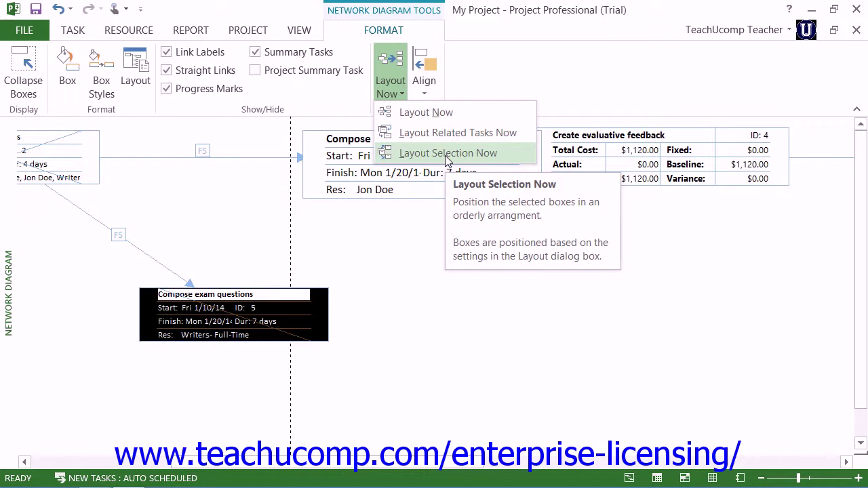
click(387, 93)
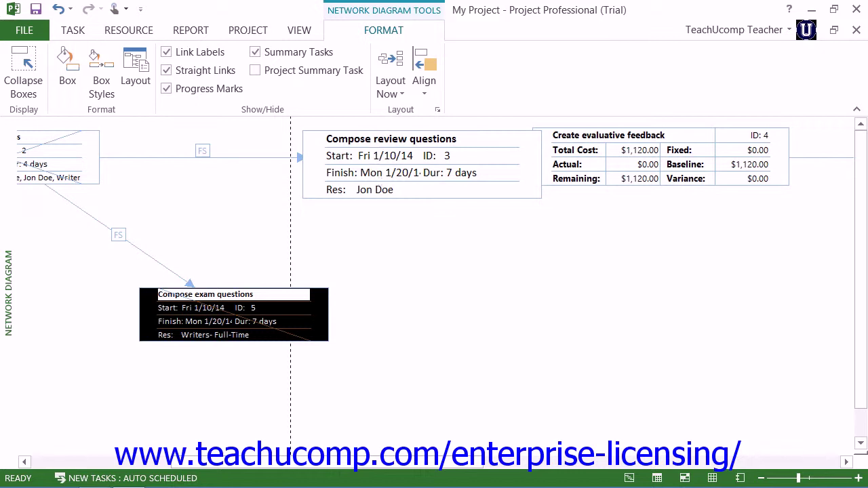
click(364, 175)
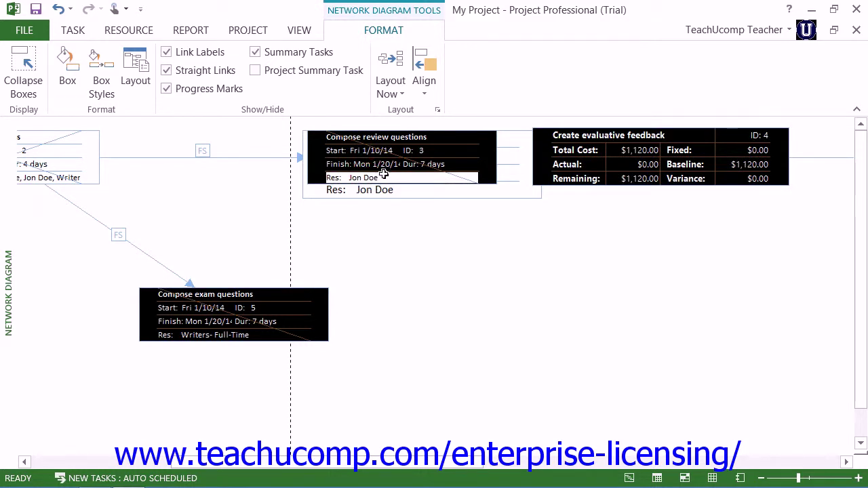
click(427, 90)
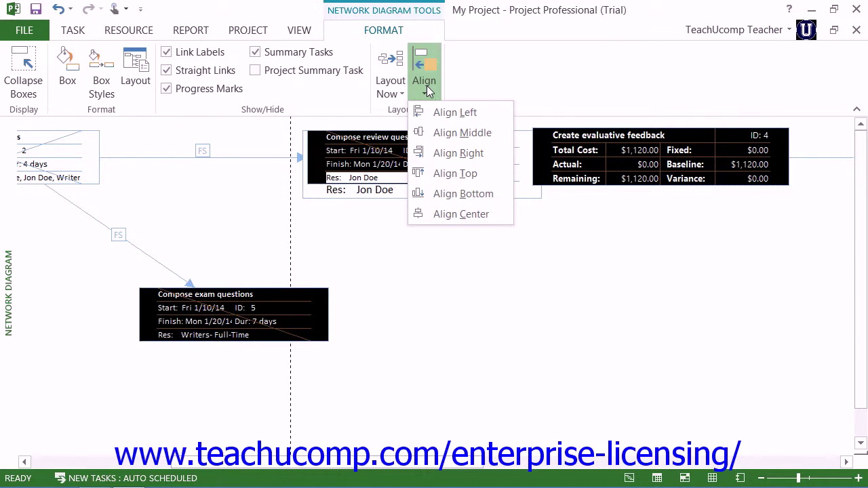
click(456, 133)
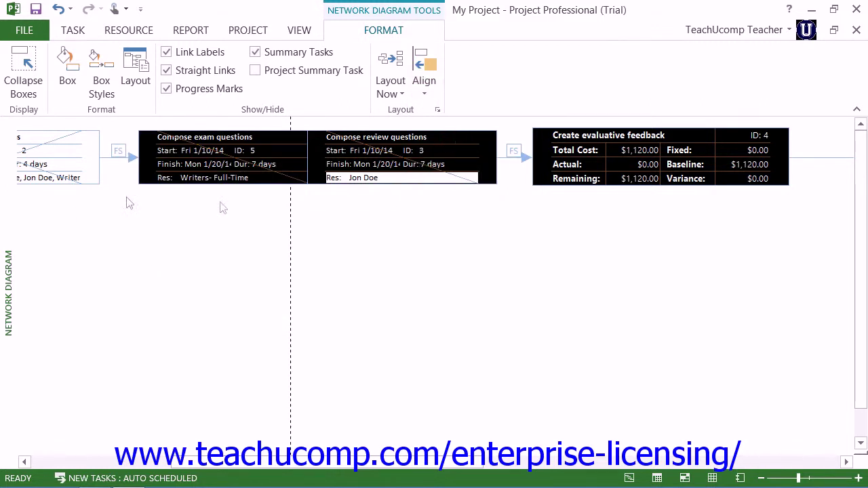
Move the Compose exam questions box out of the aligned row, down and to the left.
click(139, 169)
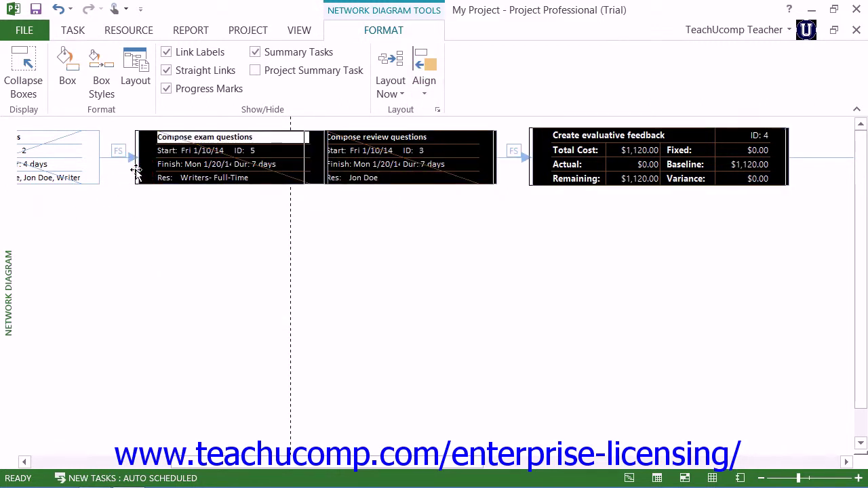
click(415, 178)
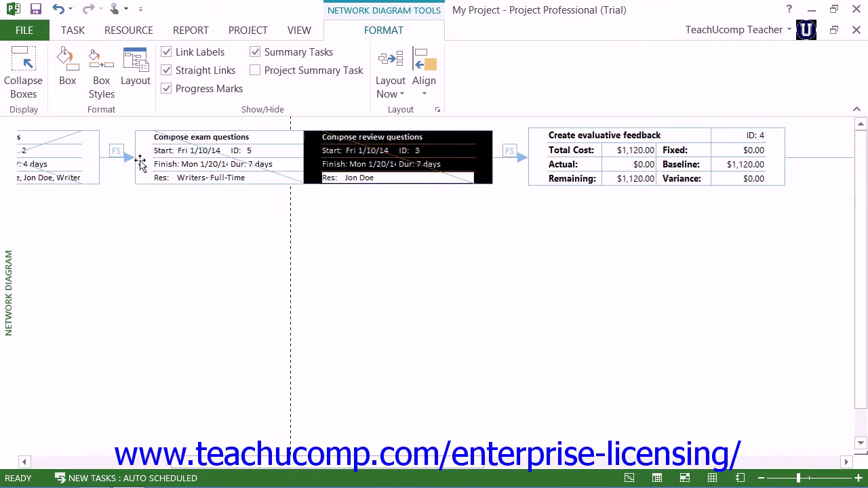
drag(137, 173, 67, 265)
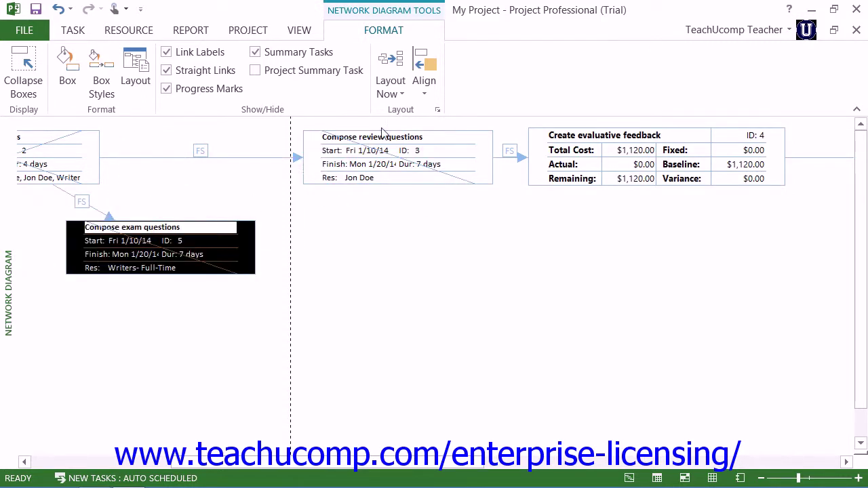
Apply Align Bottom to the exam questions, review questions and evaluative feedback boxes and move them together below the preceding task's row.
ctrl+click(444, 152)
click(398, 93)
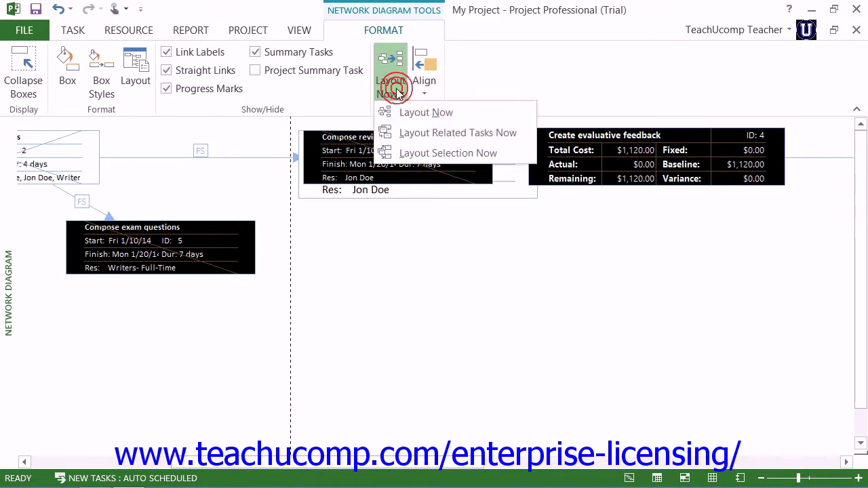
click(421, 85)
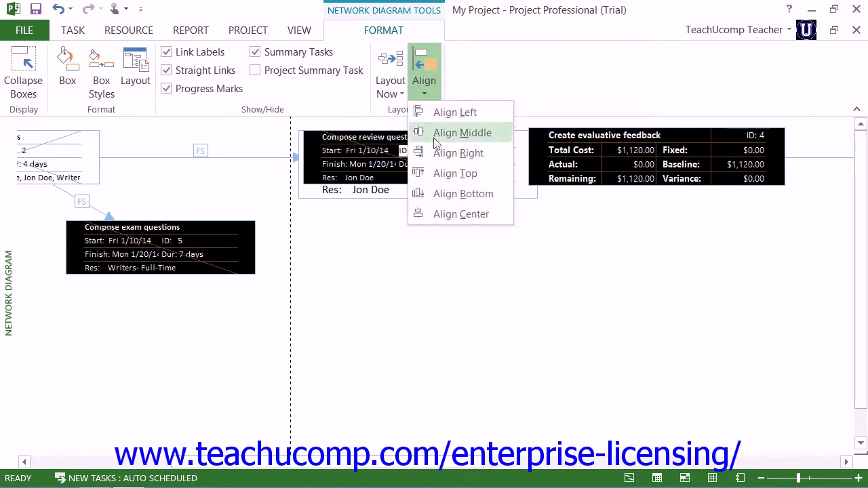
click(442, 193)
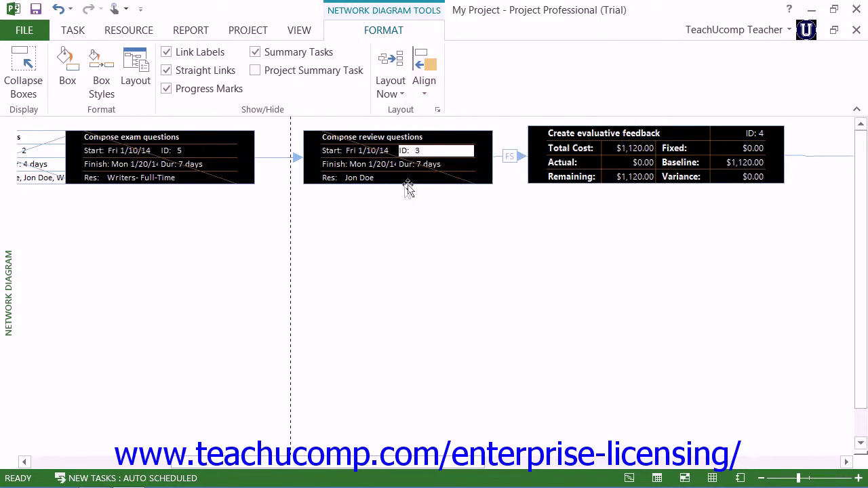
drag(407, 188, 400, 270)
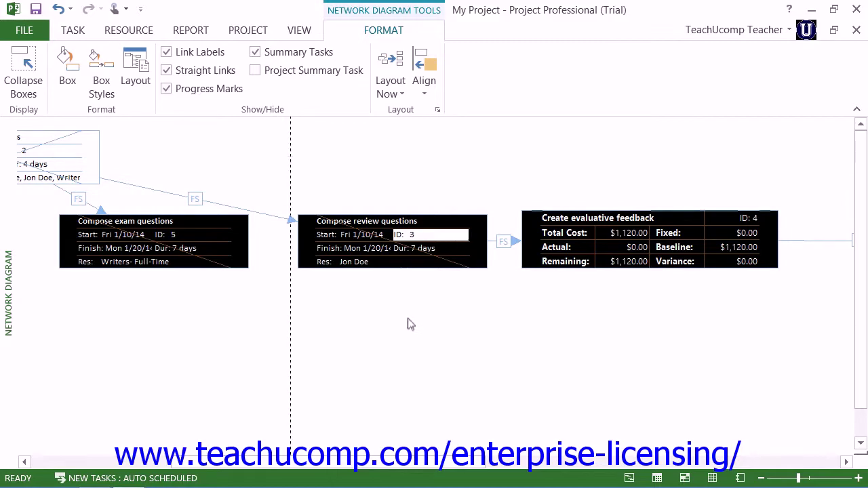